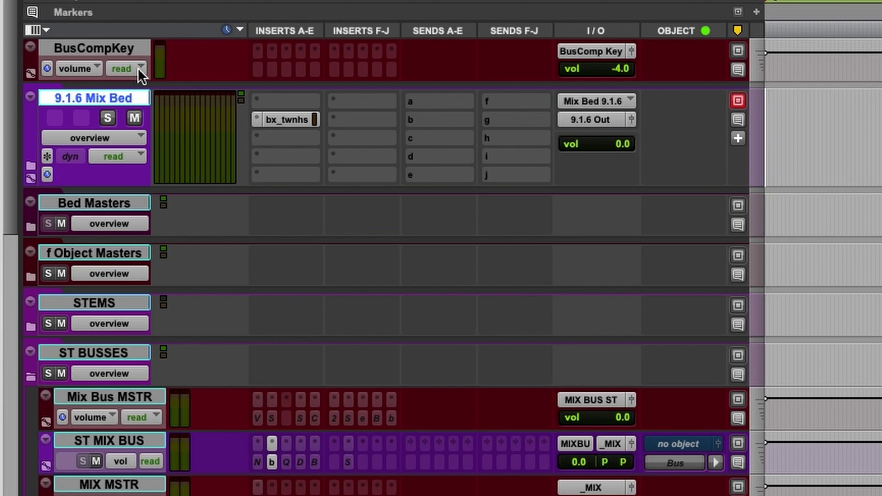
- Set up one new track from the Avid Dolby Atmos track preset in 9.1.6 format
{"action": "left_click", "coordinate": [123, 45]}
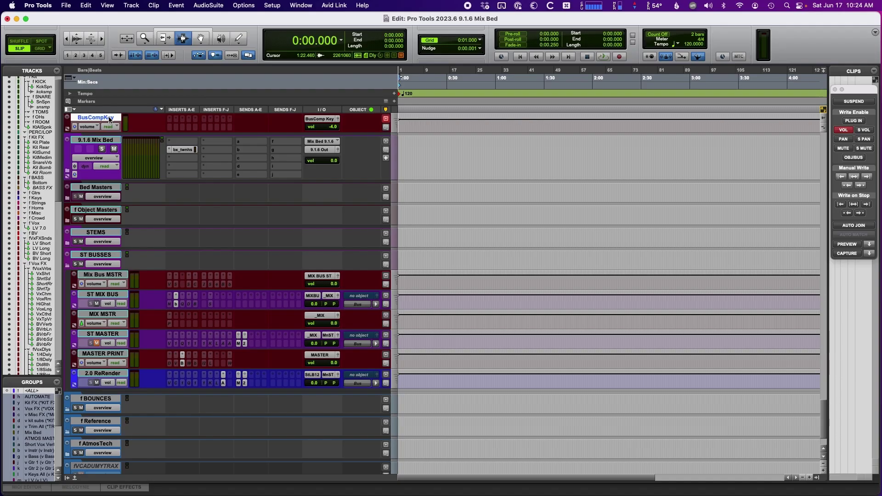
{"action": "key", "text": "super+shift+n"}
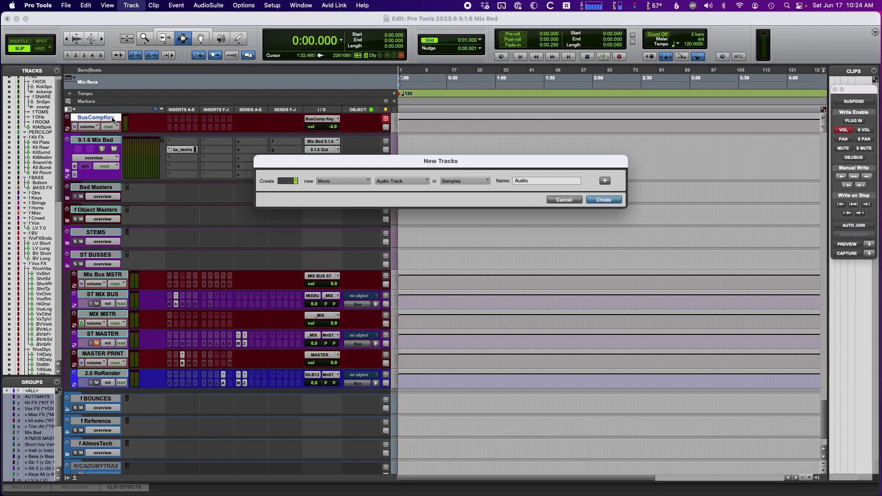
{"action": "left_click", "coordinate": [401, 179]}
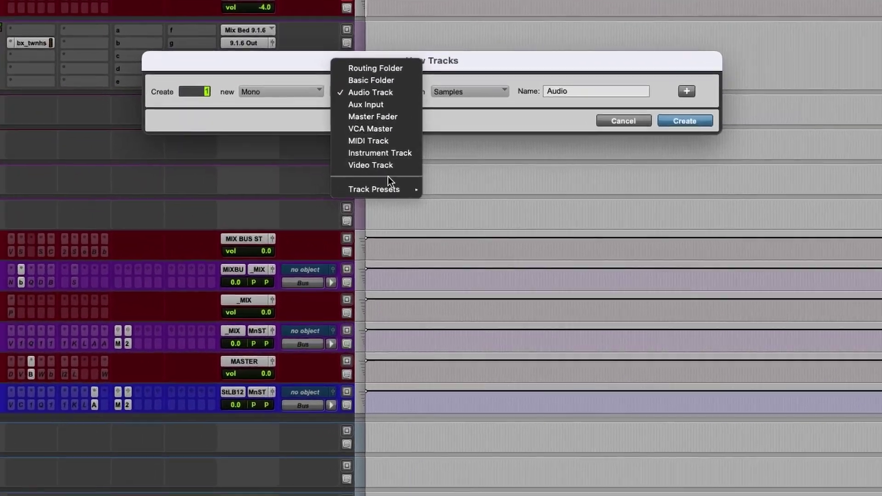
{"action": "mouse_move", "coordinate": [396, 190]}
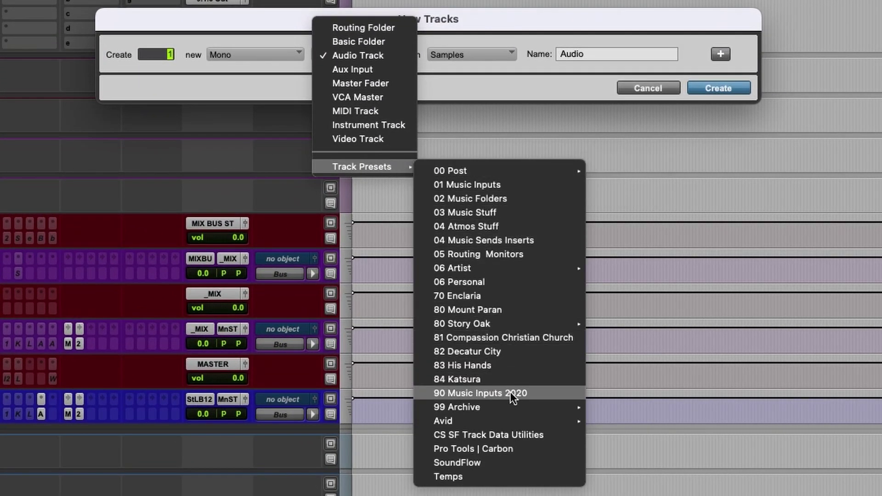
{"action": "mouse_move", "coordinate": [520, 421]}
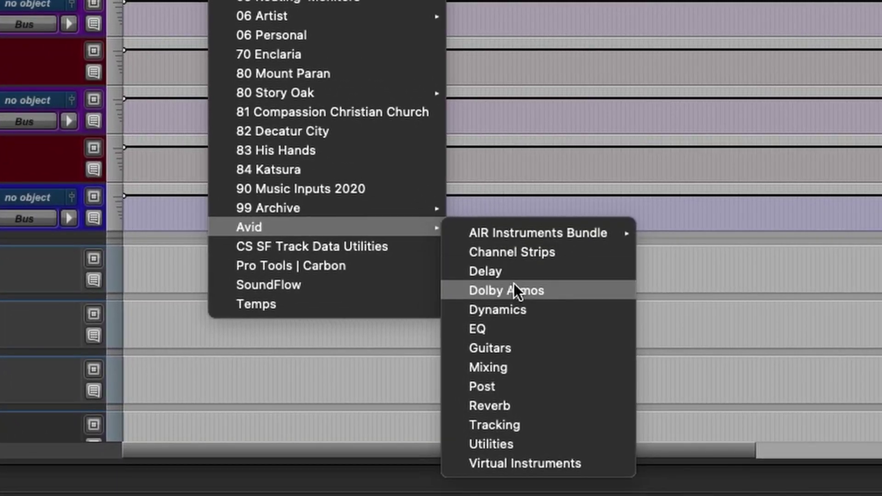
{"action": "left_click", "coordinate": [513, 288]}
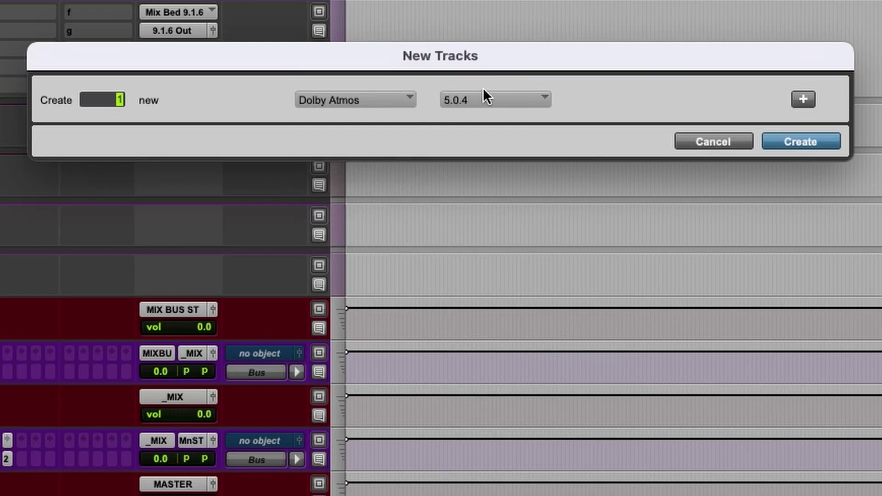
{"action": "left_click", "coordinate": [492, 97]}
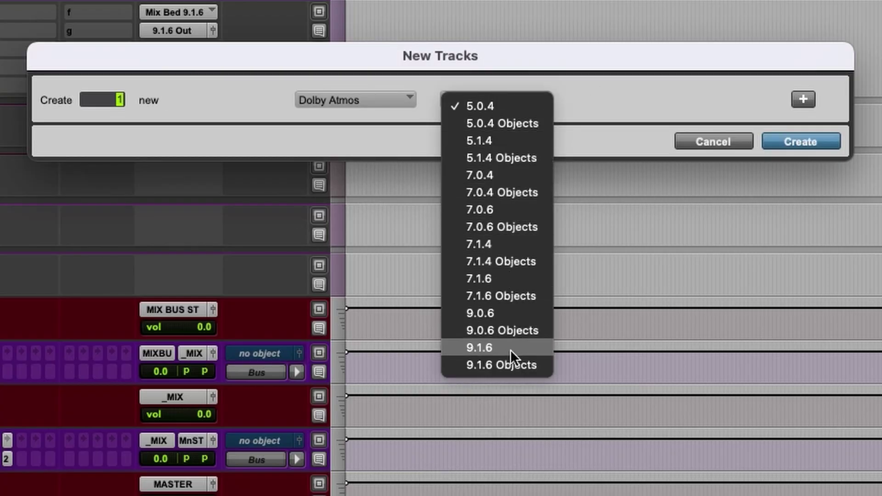
{"action": "left_click", "coordinate": [498, 348]}
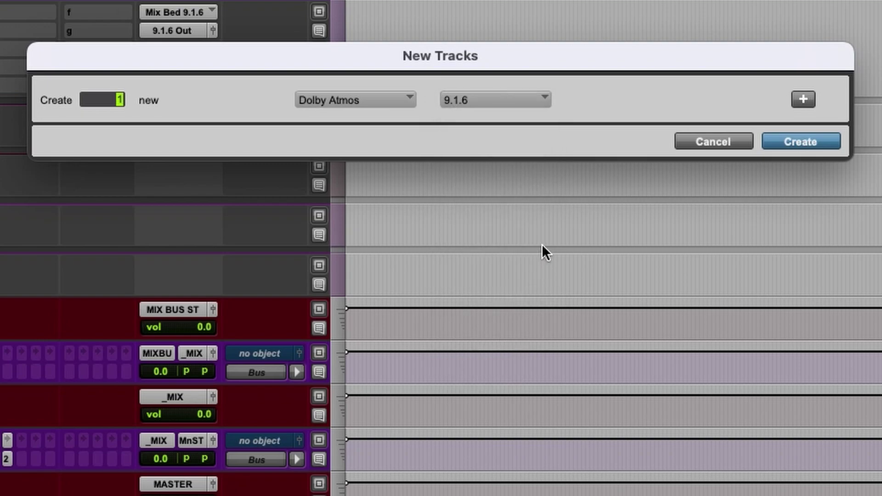
- Create the 9.1.6 Atmos track set and make the folder and its member tracks medium height
{"action": "left_click", "coordinate": [800, 141]}
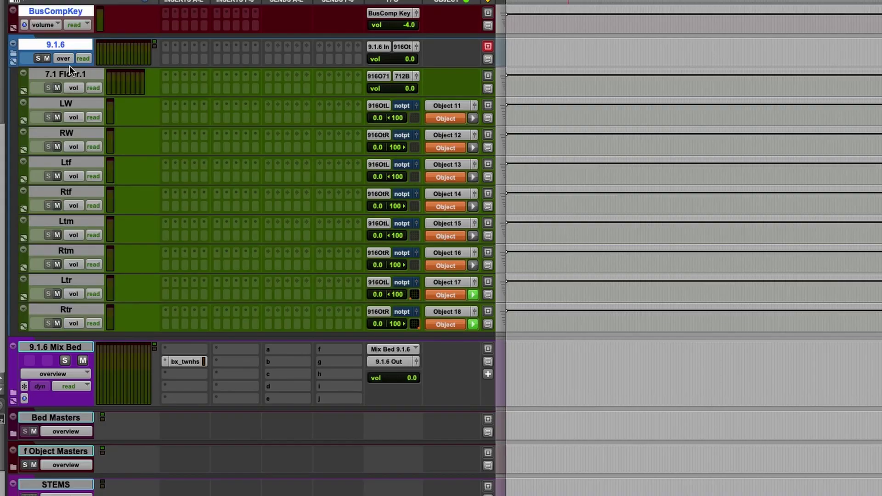
{"action": "left_click", "coordinate": [63, 43]}
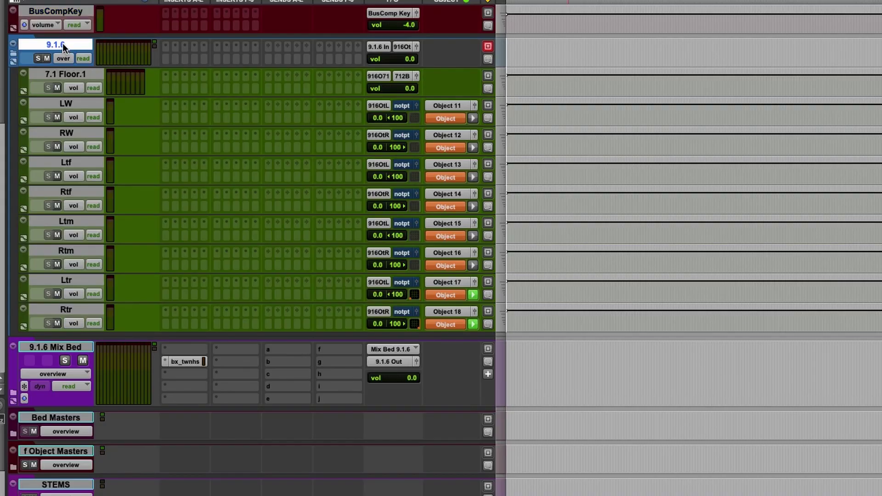
{"action": "left_click", "coordinate": [77, 310], "text": "shift"}
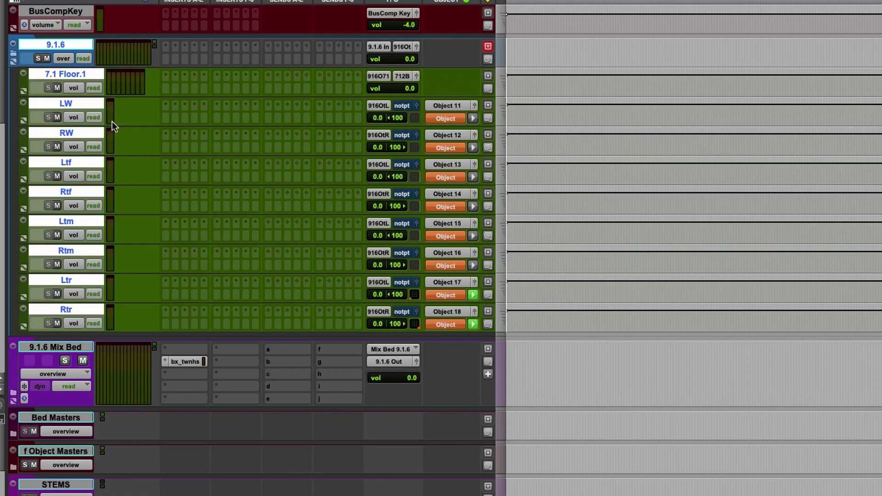
{"action": "left_click", "coordinate": [504, 53]}
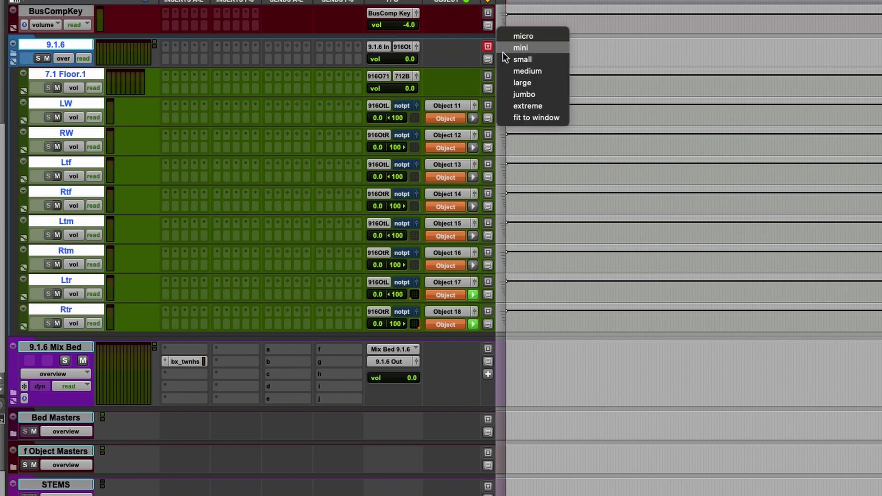
{"action": "left_click", "coordinate": [525, 71]}
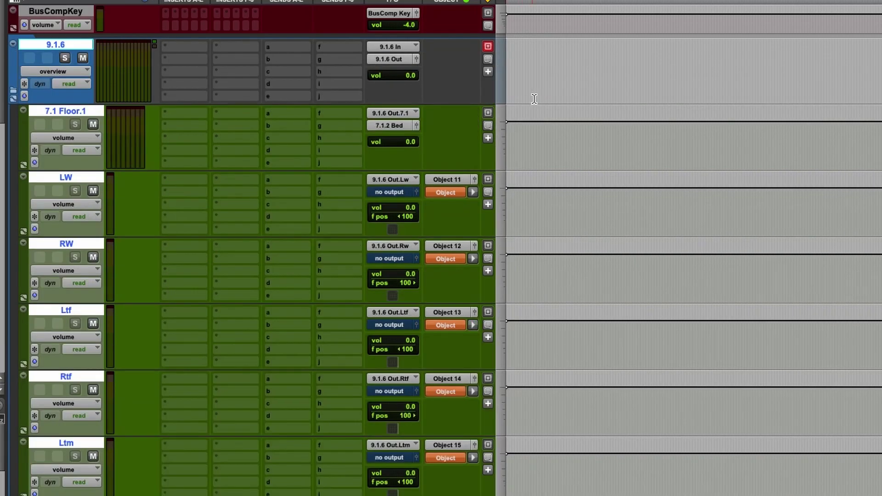
{"action": "scroll", "coordinate": [324, 186], "scroll_direction": "down", "scroll_amount": 2}
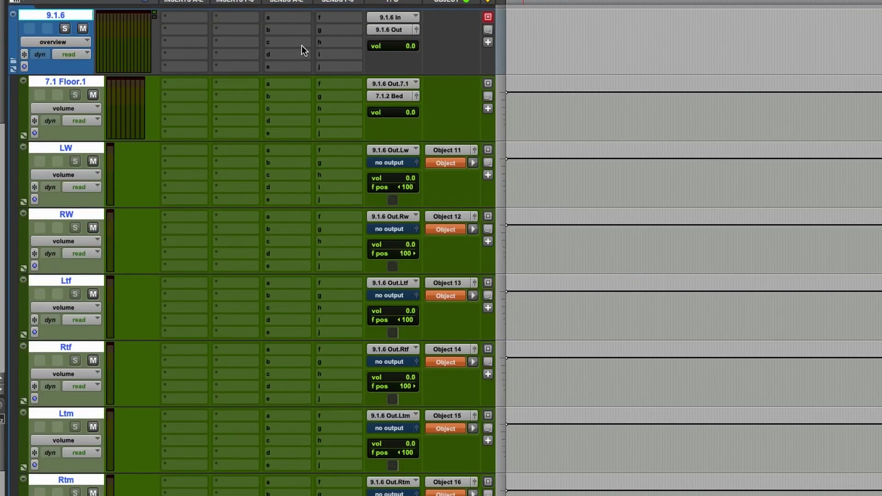
- Select just the 7.1 Floor.1 bed track and look over the new tracks
{"action": "left_click", "coordinate": [82, 16]}
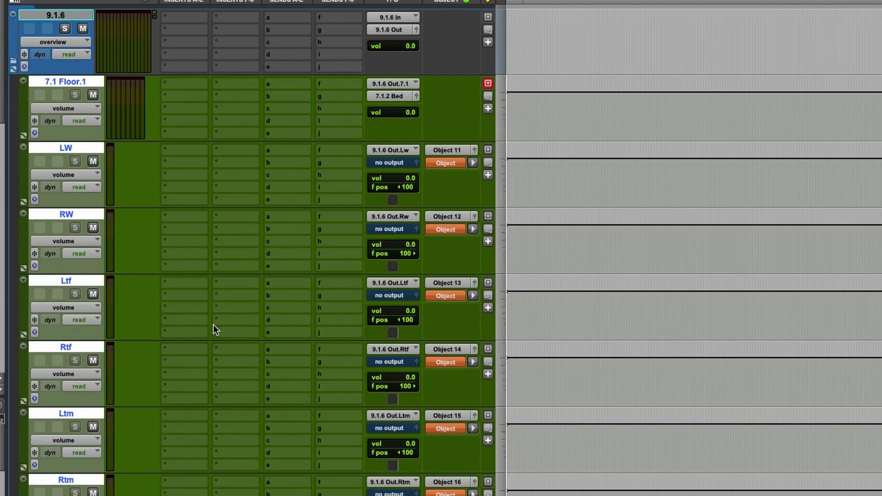
{"action": "scroll", "coordinate": [214, 324], "scroll_direction": "down", "scroll_amount": 2}
{"action": "scroll", "coordinate": [208, 324], "scroll_direction": "down", "scroll_amount": 2}
{"action": "scroll", "coordinate": [207, 327], "scroll_direction": "up", "scroll_amount": 3}
{"action": "scroll", "coordinate": [207, 329], "scroll_direction": "down", "scroll_amount": 1}
{"action": "scroll", "coordinate": [207, 330], "scroll_direction": "up", "scroll_amount": 1}
{"action": "left_click", "coordinate": [392, 150]}
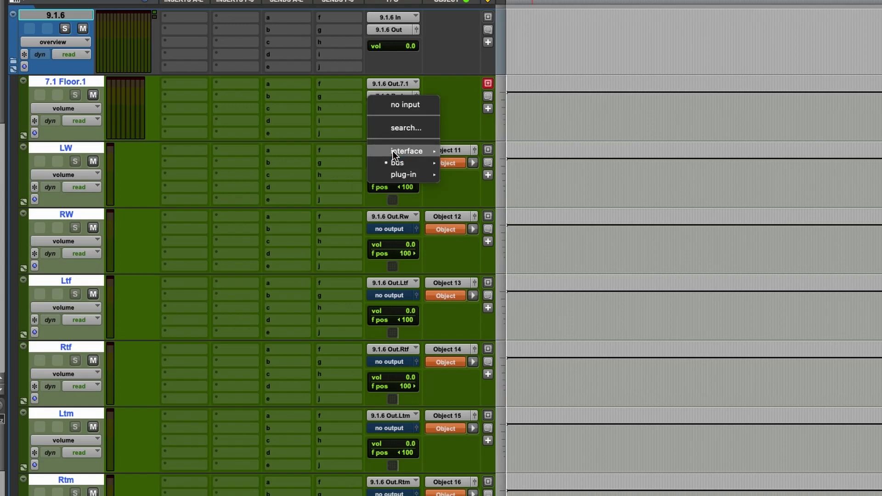
{"action": "mouse_move", "coordinate": [397, 163]}
{"action": "mouse_move", "coordinate": [460, 164]}
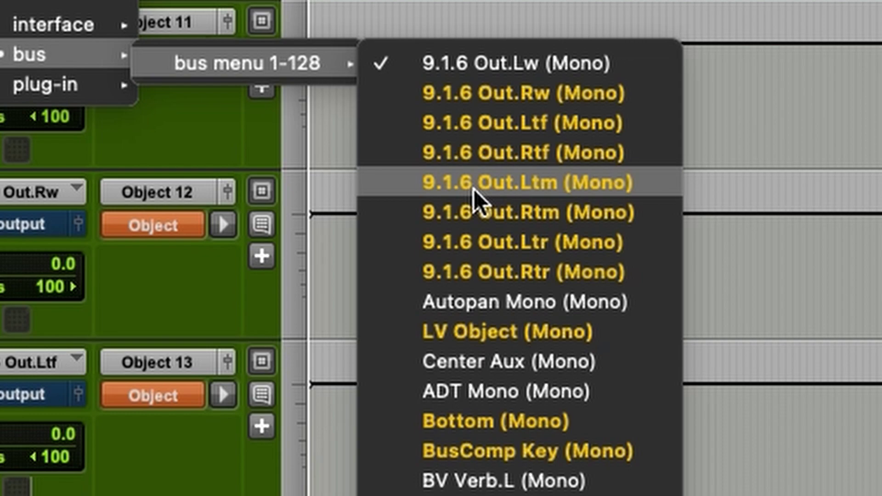
{"action": "left_click", "coordinate": [218, 217]}
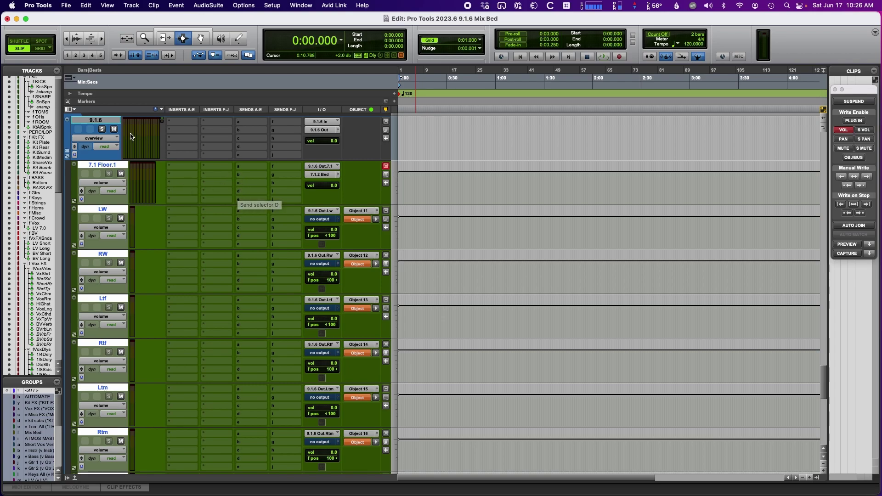
- Delete the new 9.1.6 folder with its member tracks, then select the 9.1.6 Mix Bed folder
{"action": "left_click", "coordinate": [110, 123]}
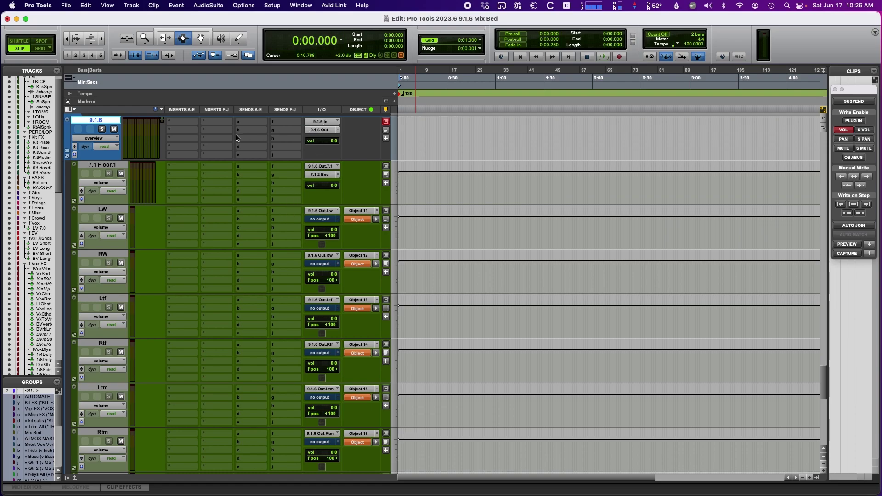
{"action": "right_click", "coordinate": [107, 123]}
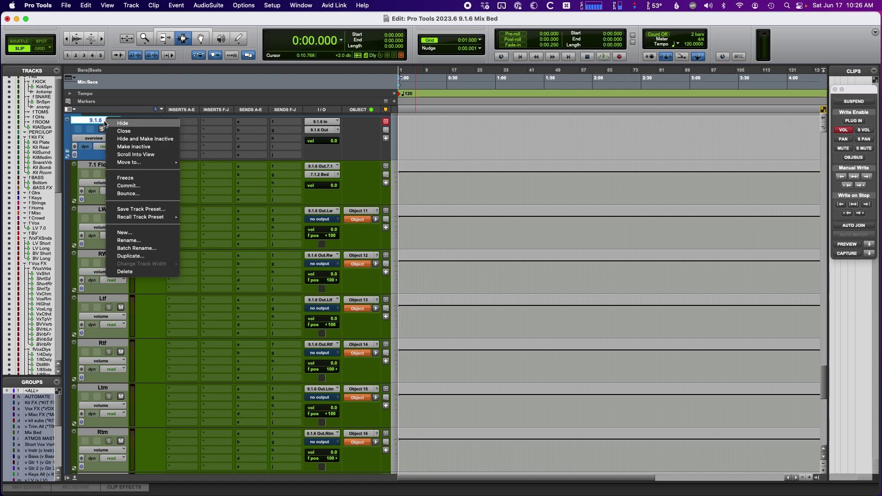
{"action": "left_click", "coordinate": [125, 271]}
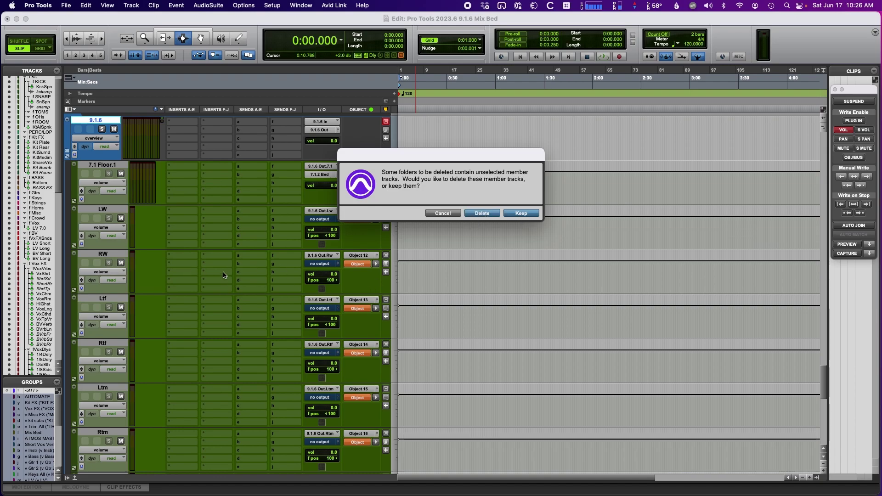
{"action": "key", "text": "Return"}
{"action": "left_click", "coordinate": [94, 123]}
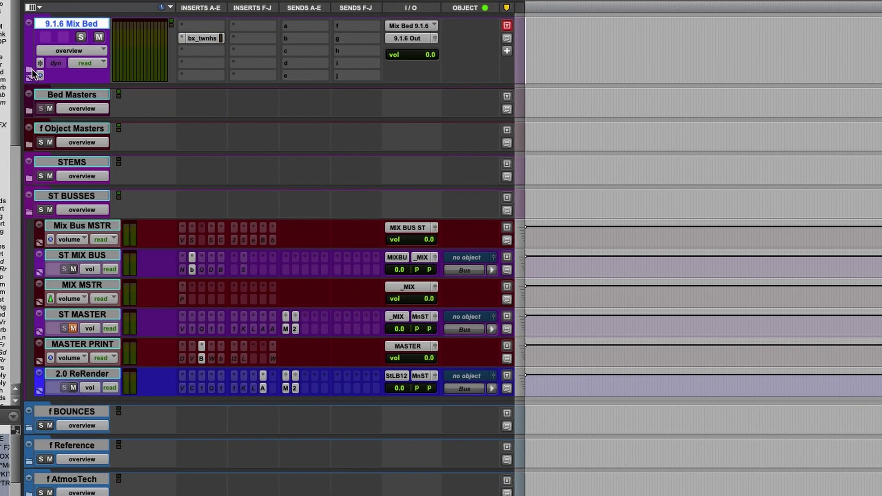
- Expand the 9.1.6 Mix Bed folder and enlarge the 7.1 Floor through LV Object tracks
{"action": "left_click", "coordinate": [30, 72]}
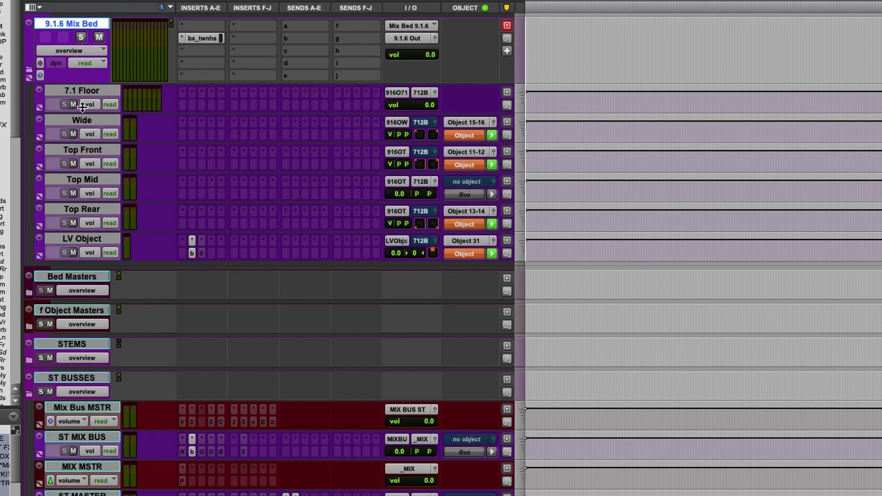
{"action": "left_click", "coordinate": [90, 91]}
{"action": "left_click", "coordinate": [83, 238], "text": "shift"}
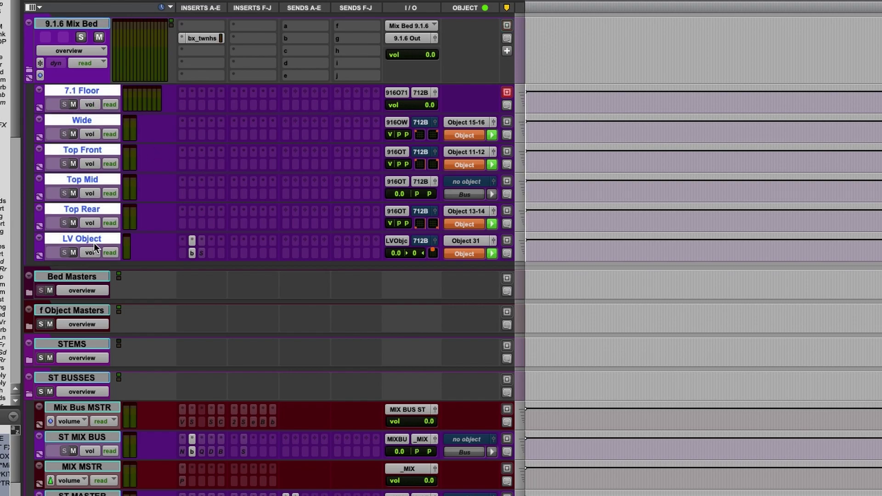
{"action": "left_click", "coordinate": [522, 99]}
{"action": "left_click", "coordinate": [534, 114]}
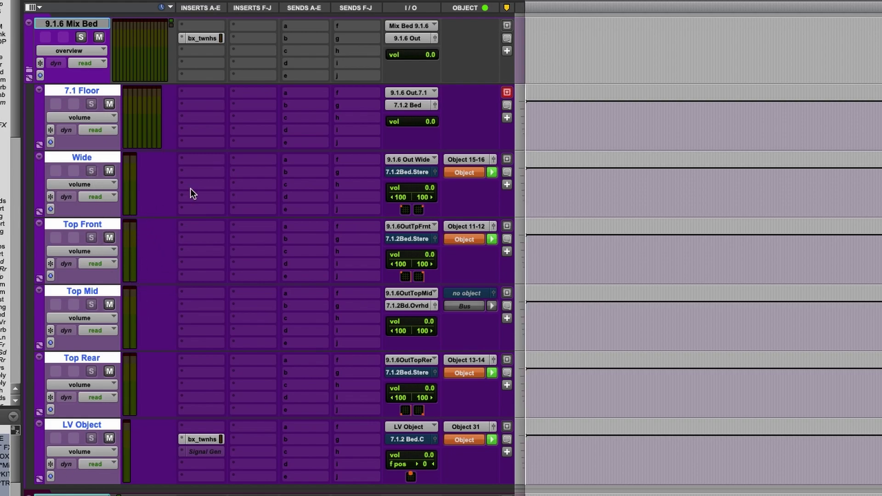
{"action": "left_click", "coordinate": [105, 157]}
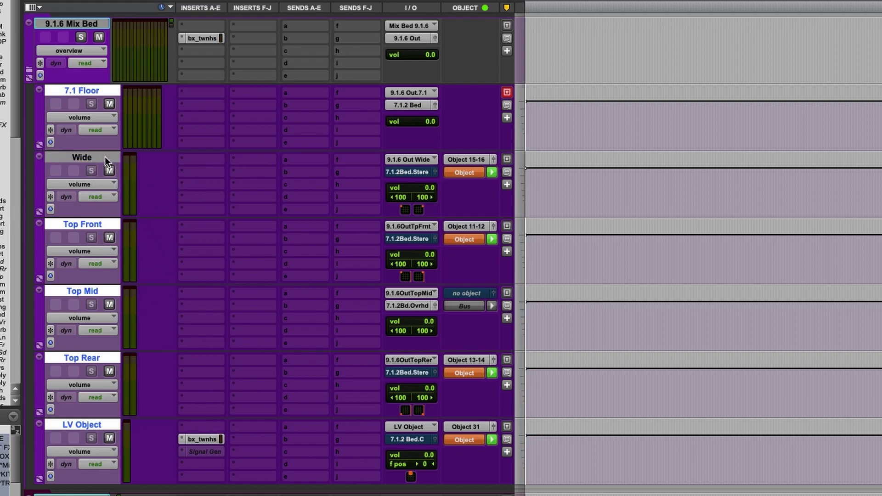
{"action": "left_click", "coordinate": [85, 225]}
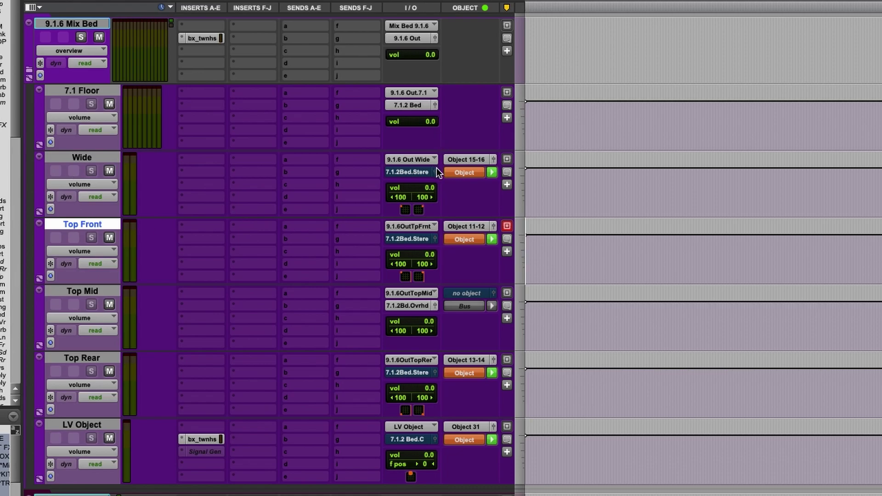
{"action": "left_click", "coordinate": [494, 159]}
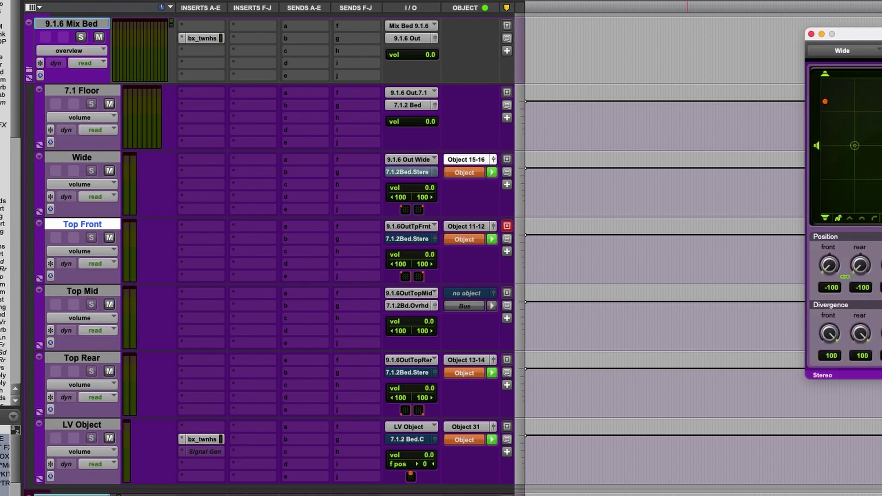
{"action": "left_click_drag", "start_coordinate": [878, 30], "coordinate": [668, 66]}
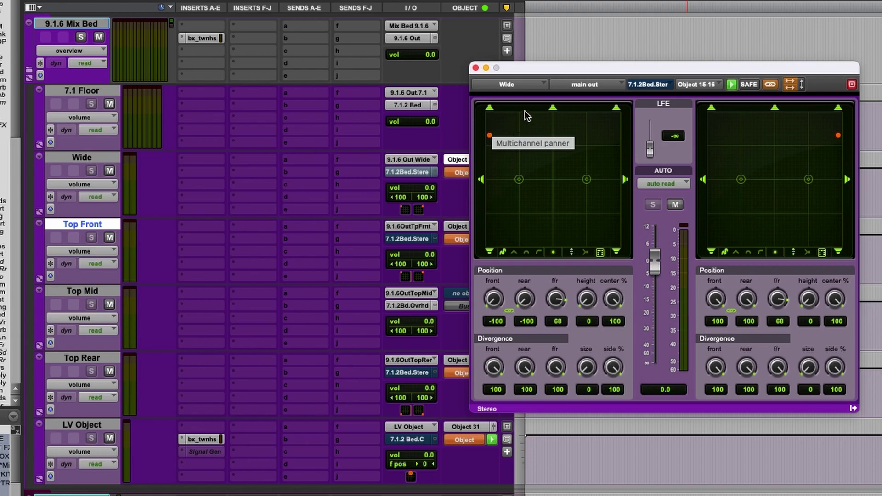
{"action": "left_click", "coordinate": [475, 68]}
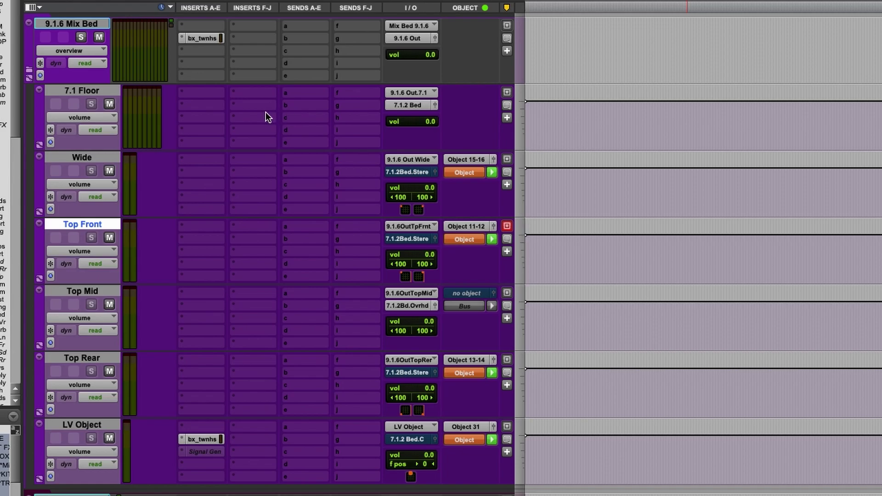
{"action": "left_click", "coordinate": [114, 293]}
{"action": "left_click", "coordinate": [407, 307]}
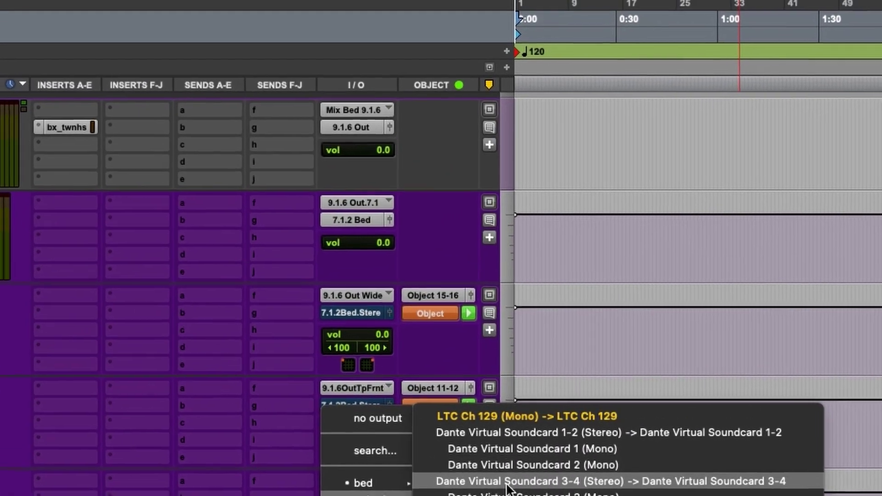
{"action": "mouse_move", "coordinate": [415, 291]}
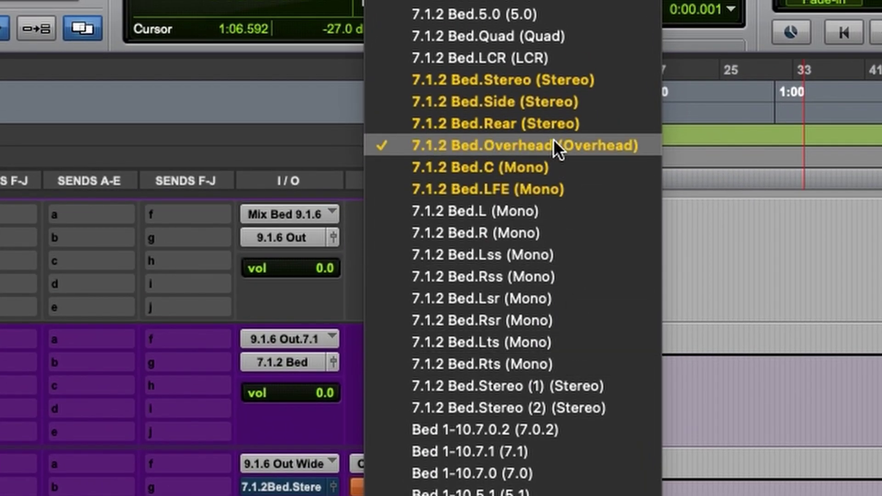
{"action": "key", "text": "Escape"}
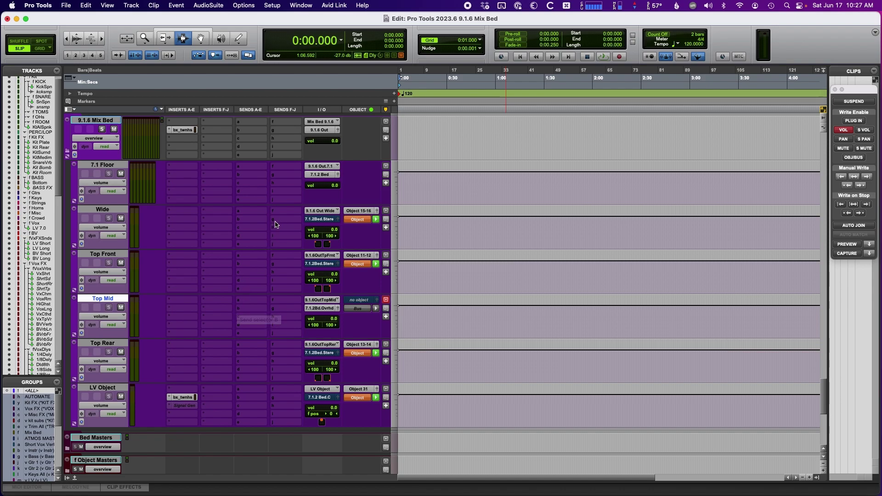
{"action": "scroll", "coordinate": [276, 224], "scroll_direction": "up", "scroll_amount": 1}
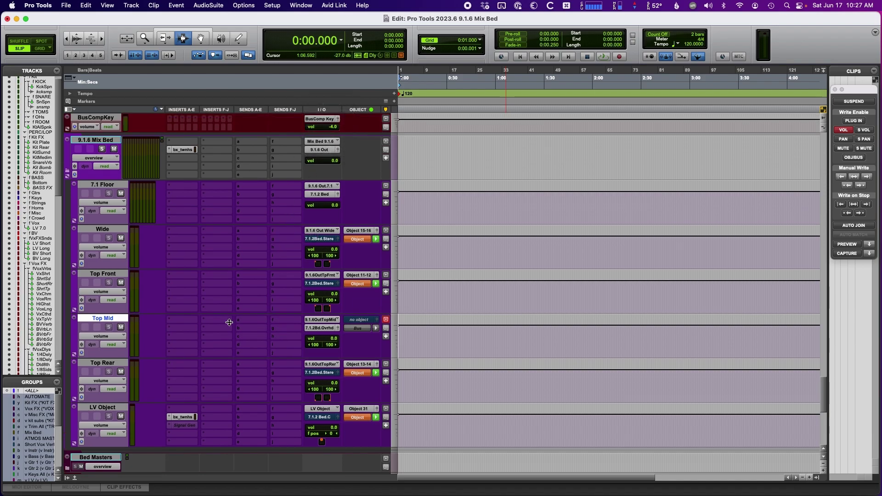
{"action": "scroll", "coordinate": [247, 287], "scroll_direction": "down", "scroll_amount": 1}
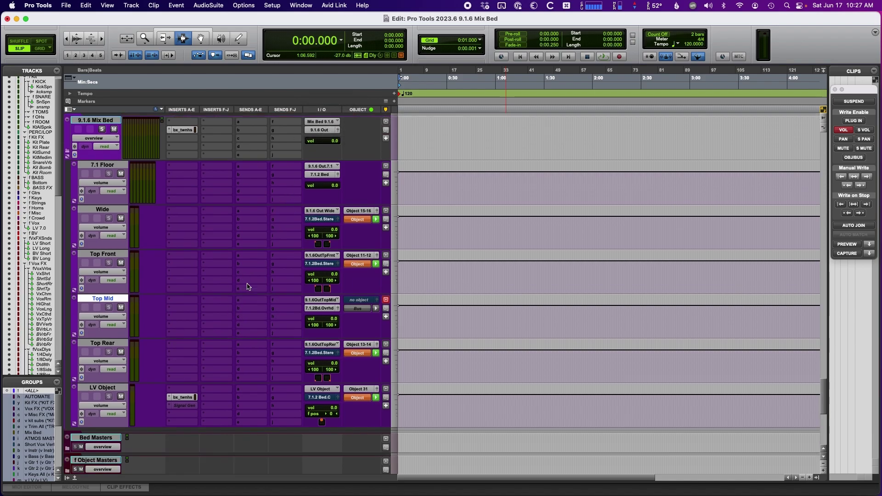
{"action": "left_click", "coordinate": [274, 4]}
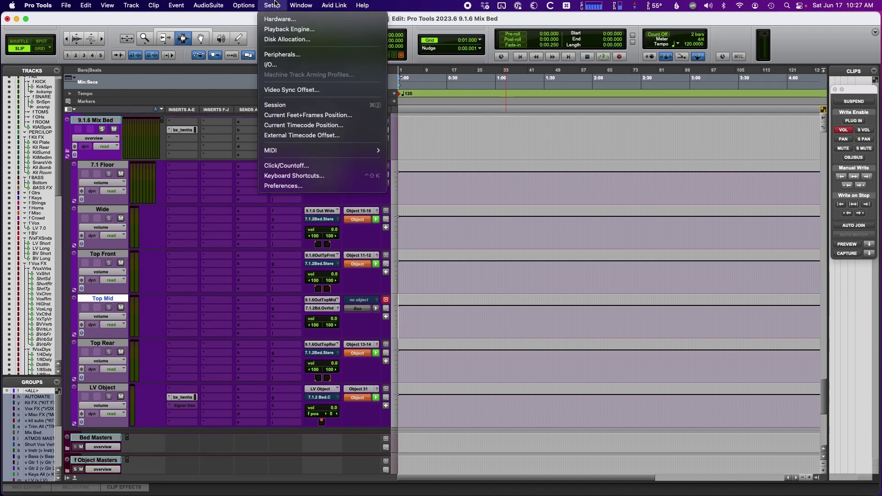
{"action": "left_click", "coordinate": [281, 65]}
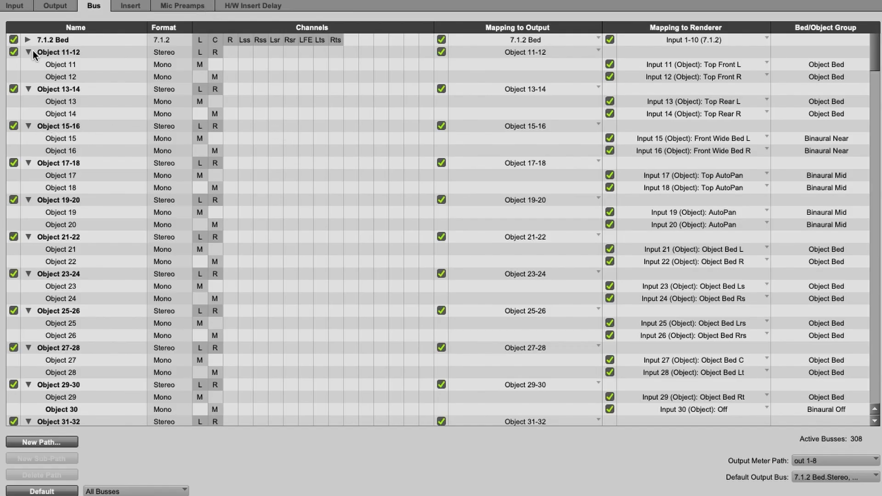
{"action": "left_click", "coordinate": [28, 52], "text": "alt"}
{"action": "scroll", "coordinate": [55, 267], "scroll_direction": "down", "scroll_amount": 15}
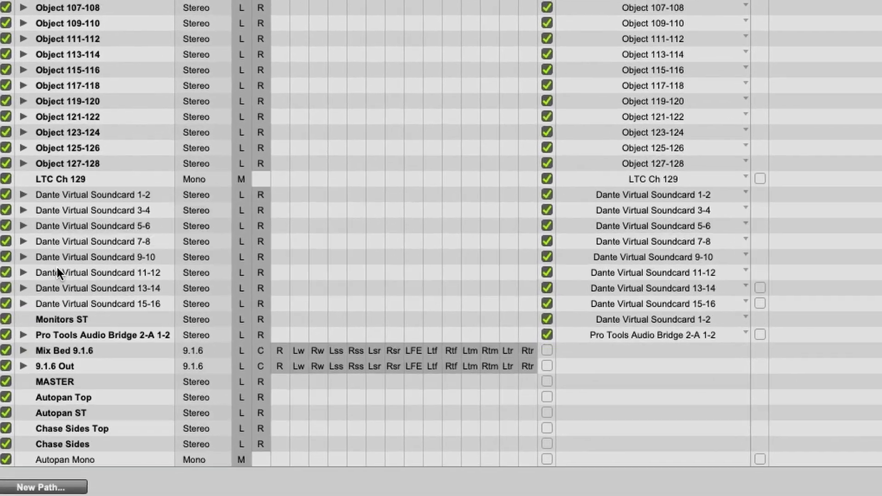
{"action": "scroll", "coordinate": [57, 267], "scroll_direction": "down", "scroll_amount": 3}
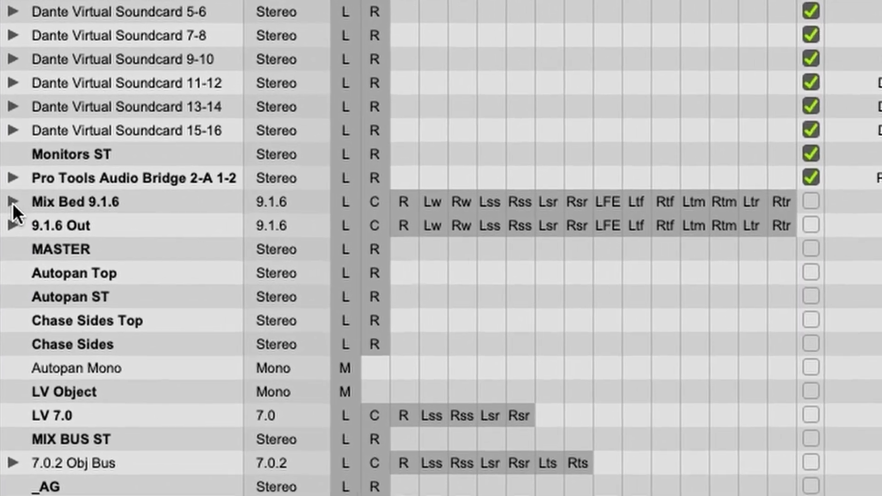
{"action": "left_click", "coordinate": [13, 202]}
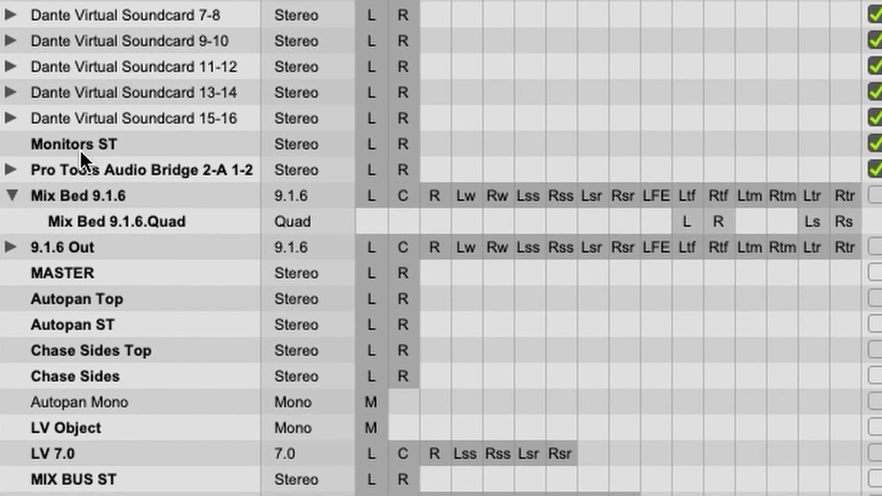
{"action": "left_click", "coordinate": [74, 216]}
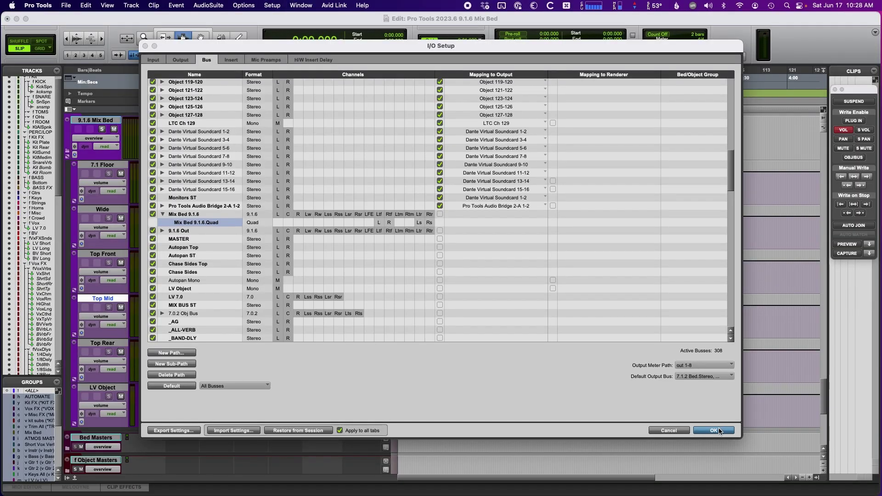
- Leave the path configuration and make the Top Verb track taller
{"action": "left_click", "coordinate": [722, 431]}
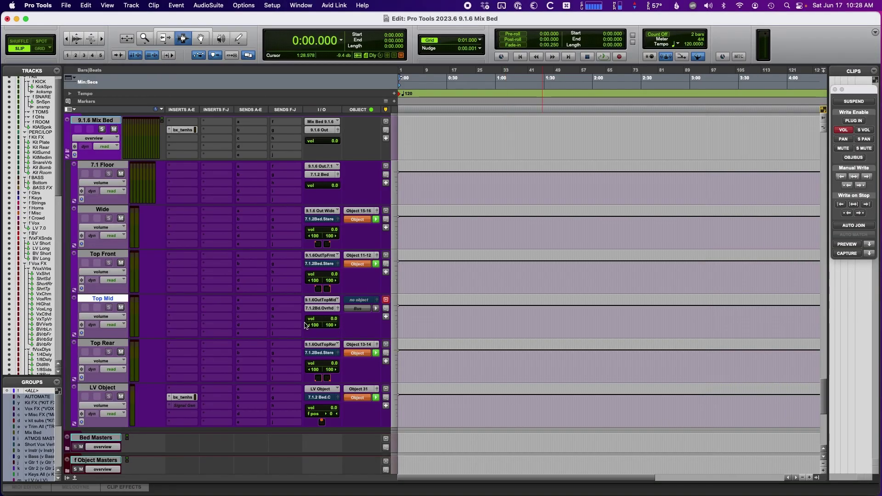
{"action": "scroll", "coordinate": [305, 326], "scroll_direction": "down", "scroll_amount": 10}
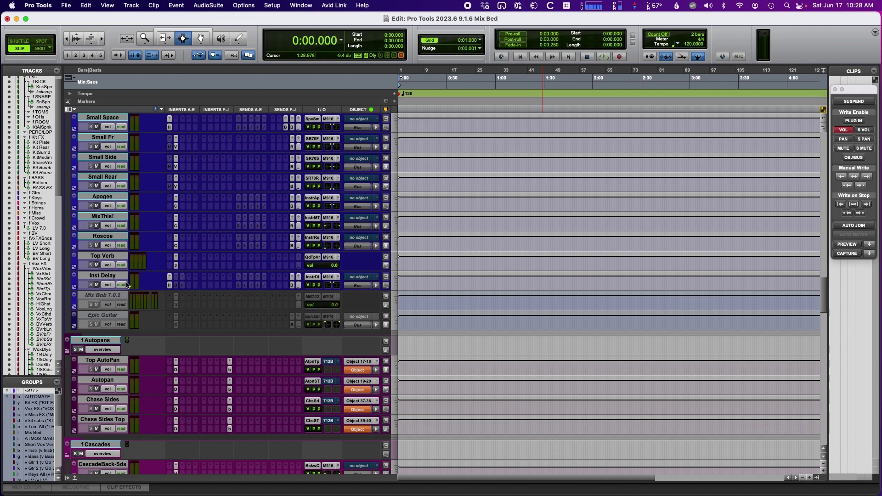
{"action": "left_click", "coordinate": [114, 257]}
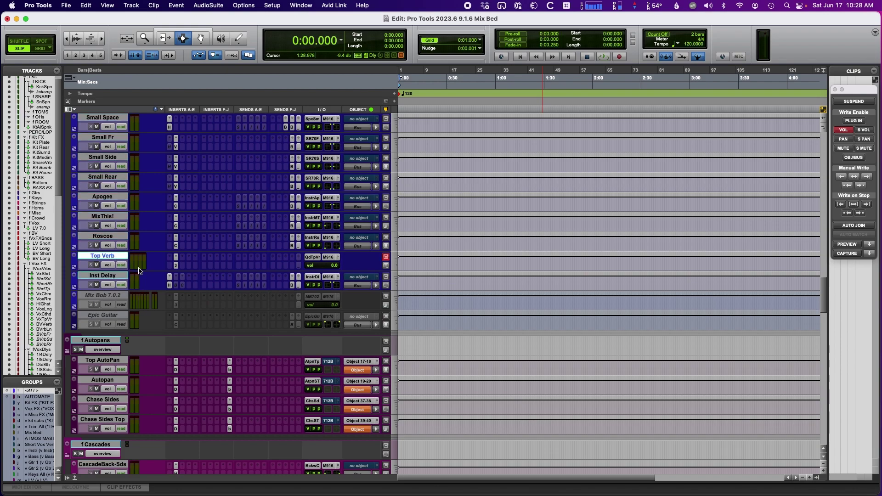
{"action": "key", "text": "ctrl+Up"}
{"action": "scroll", "coordinate": [147, 268], "scroll_direction": "down", "scroll_amount": 4}
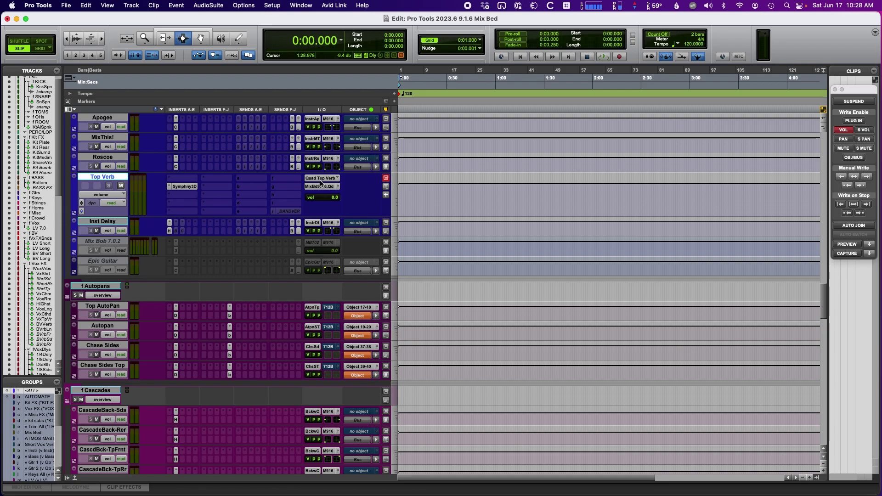
- Route the Top Verb output to the Mix Bed 9.1.6.Quad sub-path
{"action": "left_click", "coordinate": [322, 189]}
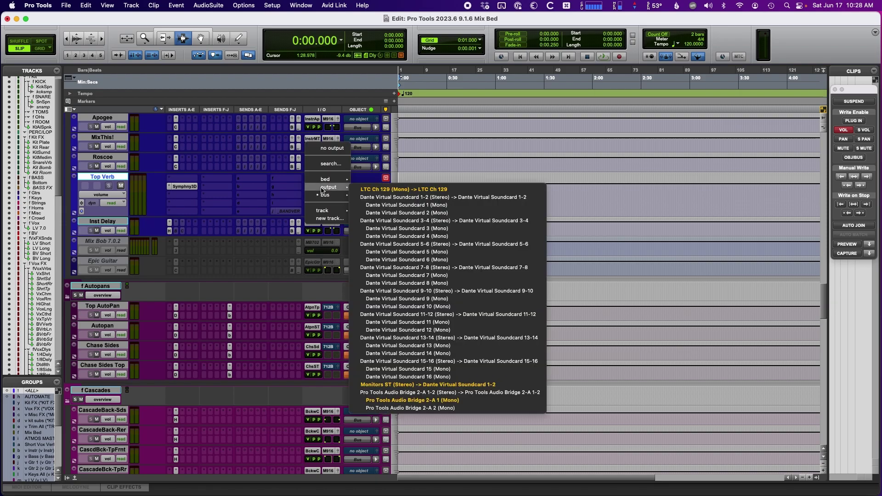
{"action": "mouse_move", "coordinate": [333, 198]}
{"action": "mouse_move", "coordinate": [385, 197]}
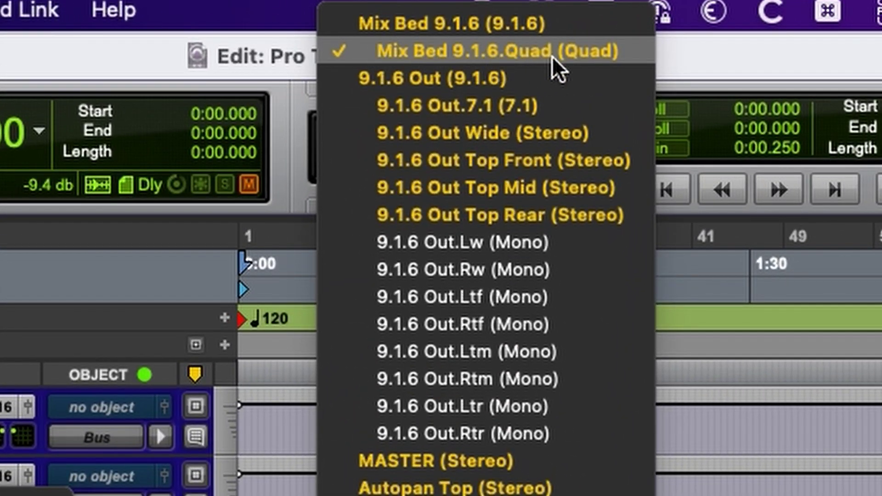
{"action": "left_click", "coordinate": [553, 56]}
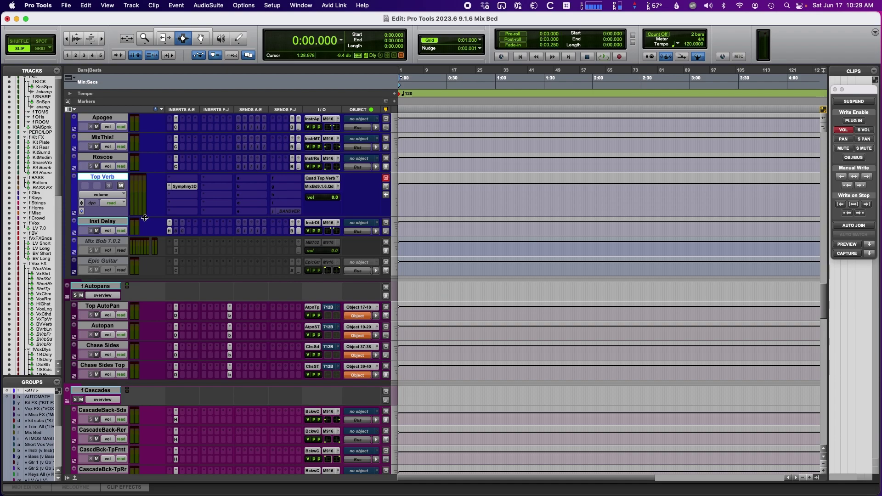
- Select the 9.1.6 Mix Bed track and scroll down to the Bed Masters and f Object Masters folders
{"action": "scroll", "coordinate": [145, 218], "scroll_direction": "down", "scroll_amount": 15}
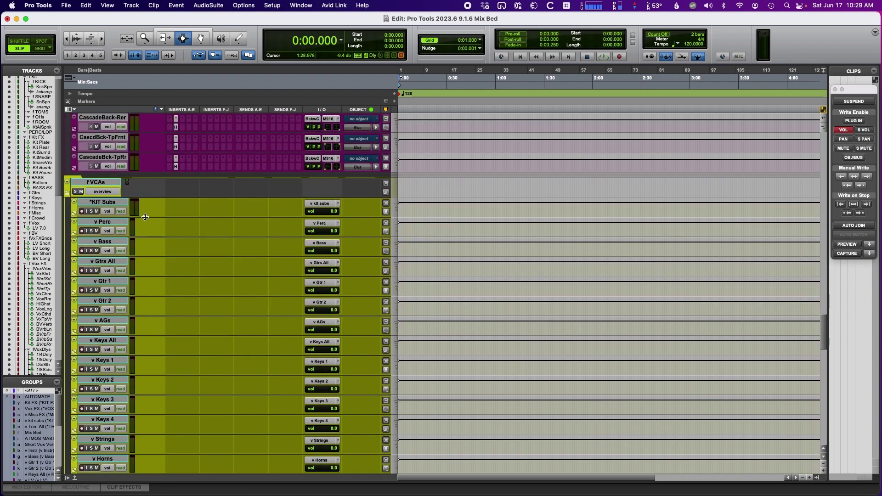
{"action": "scroll", "coordinate": [145, 218], "scroll_direction": "down", "scroll_amount": 15}
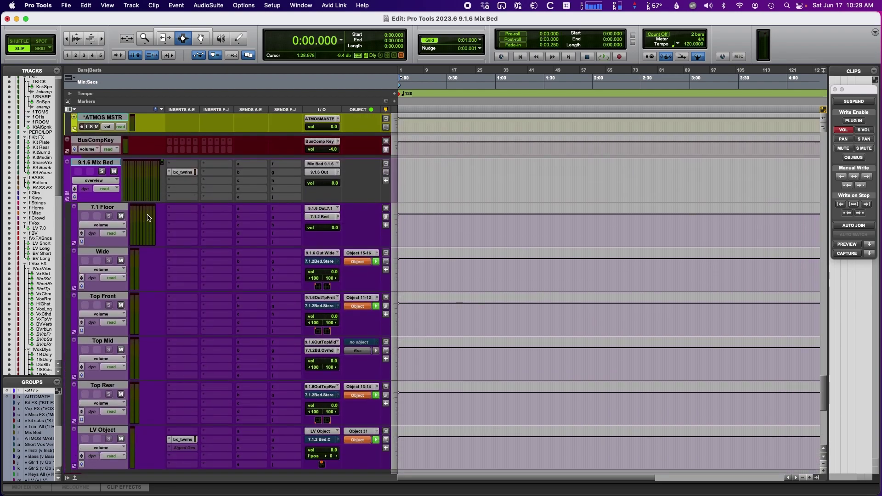
{"action": "left_click", "coordinate": [103, 164]}
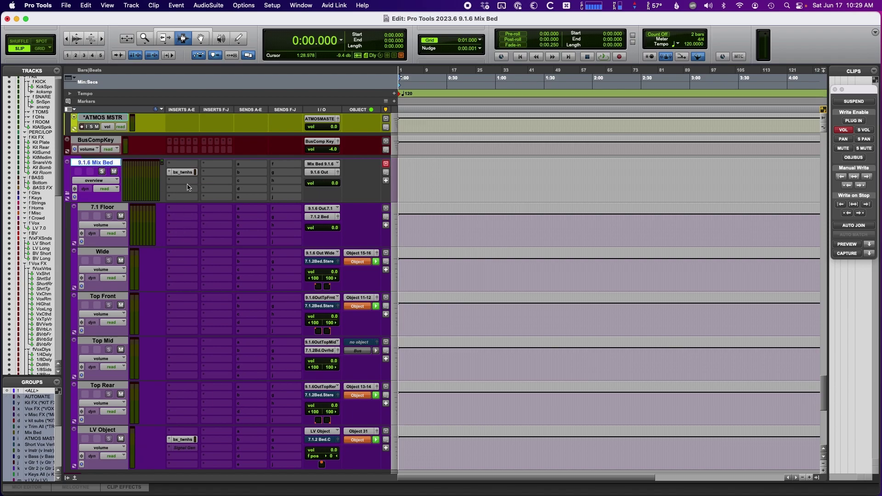
{"action": "scroll", "coordinate": [207, 193], "scroll_direction": "down", "scroll_amount": 10}
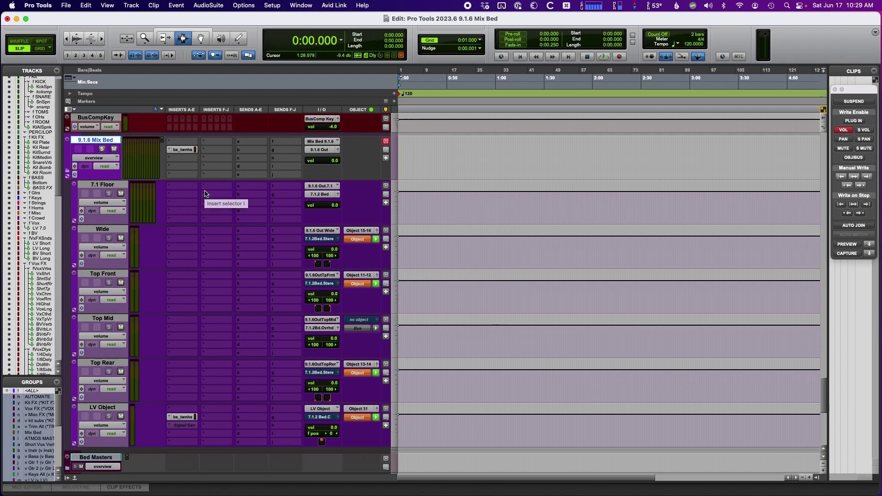
{"action": "scroll", "coordinate": [215, 198], "scroll_direction": "down", "scroll_amount": 4}
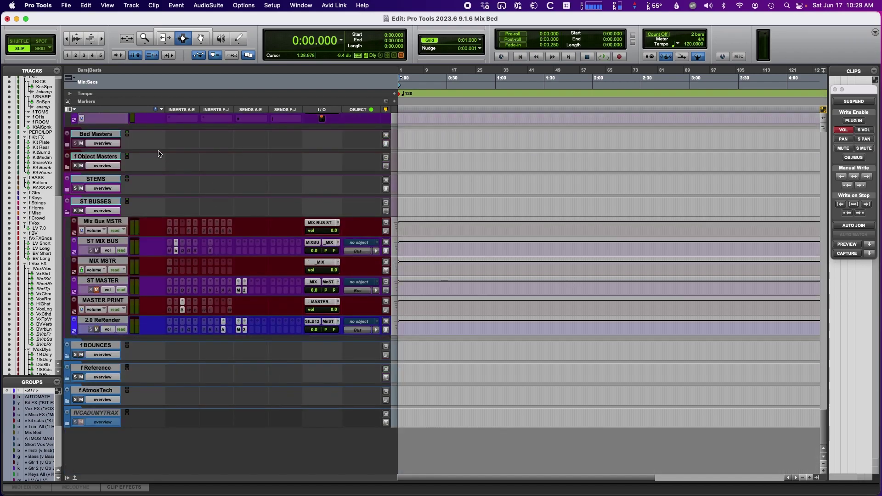
- Expand the Bed Masters and f Object Masters folders to show the Bed and Obj Mstr tracks
{"action": "left_click", "coordinate": [113, 134]}
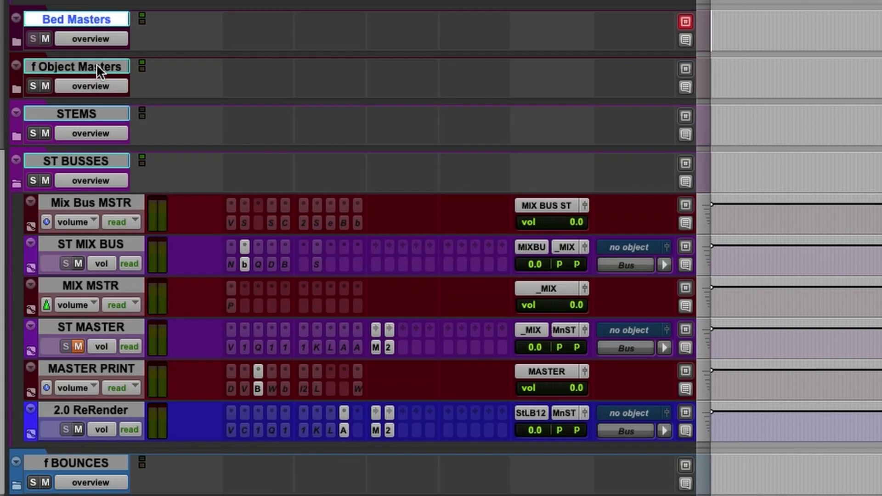
{"action": "left_click", "coordinate": [97, 64]}
{"action": "left_click", "coordinate": [94, 19]}
{"action": "key", "text": "ctrl+alt+Right"}
{"action": "left_click", "coordinate": [90, 324]}
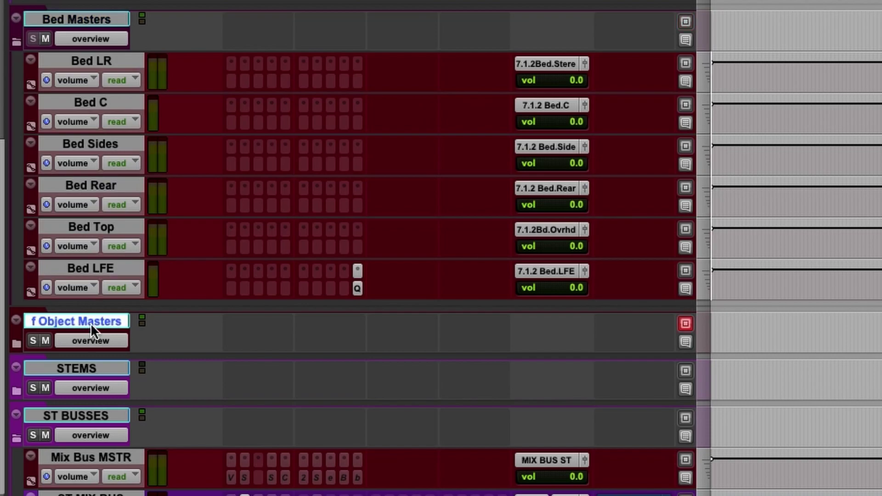
{"action": "key", "text": "ctrl+alt+Right"}
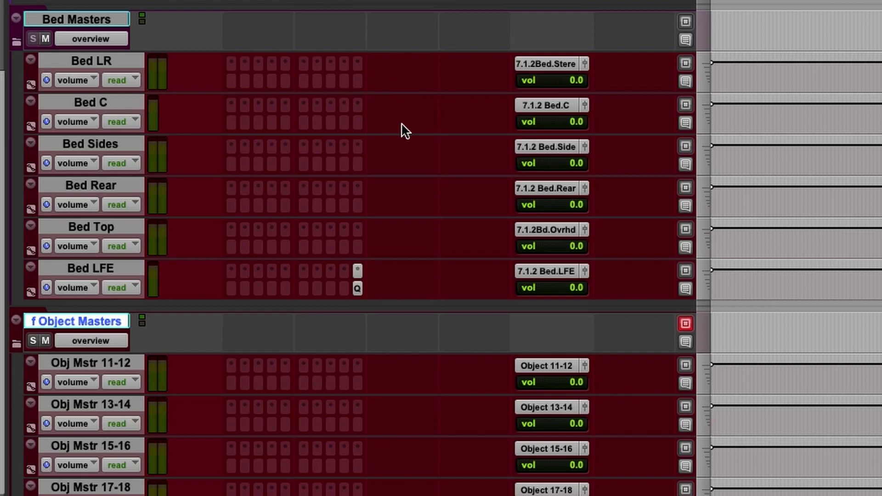
{"action": "scroll", "coordinate": [405, 131], "scroll_direction": "down", "scroll_amount": 2}
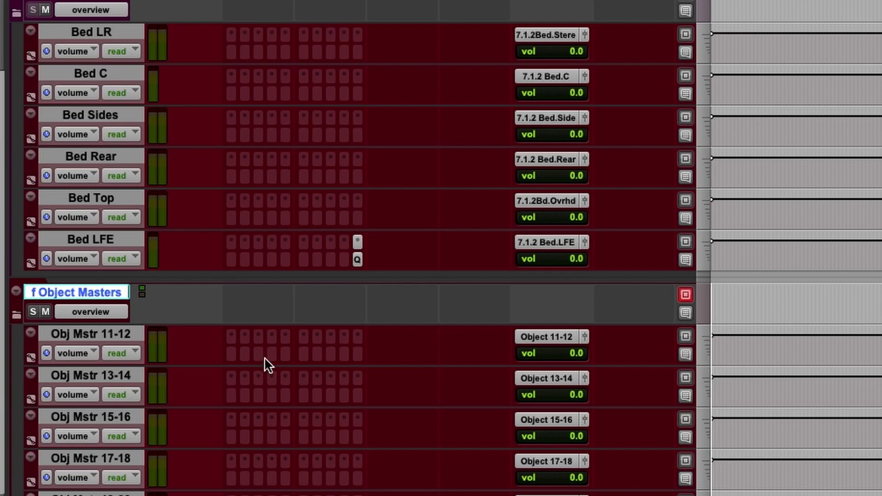
{"action": "left_click", "coordinate": [73, 236]}
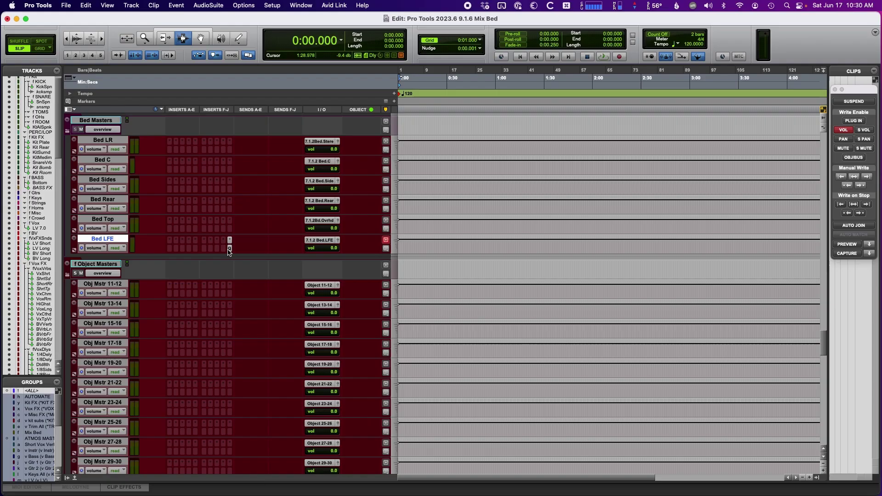
{"action": "left_click", "coordinate": [230, 248]}
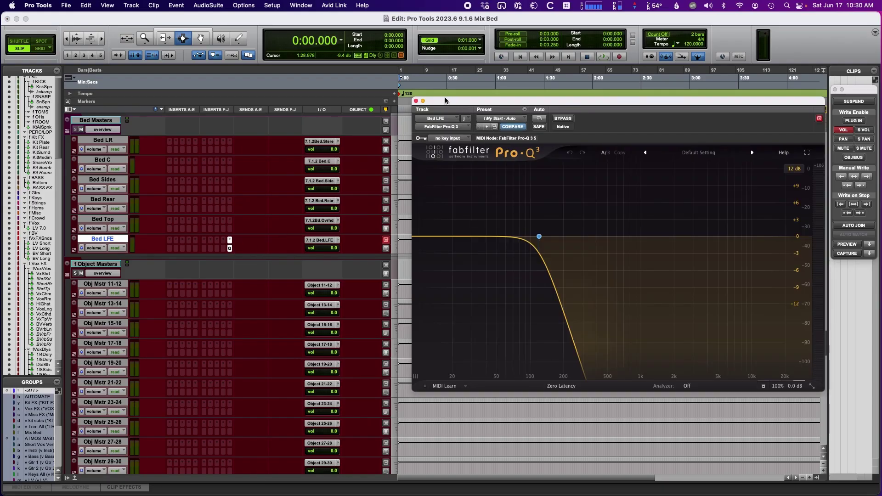
{"action": "left_click", "coordinate": [417, 101]}
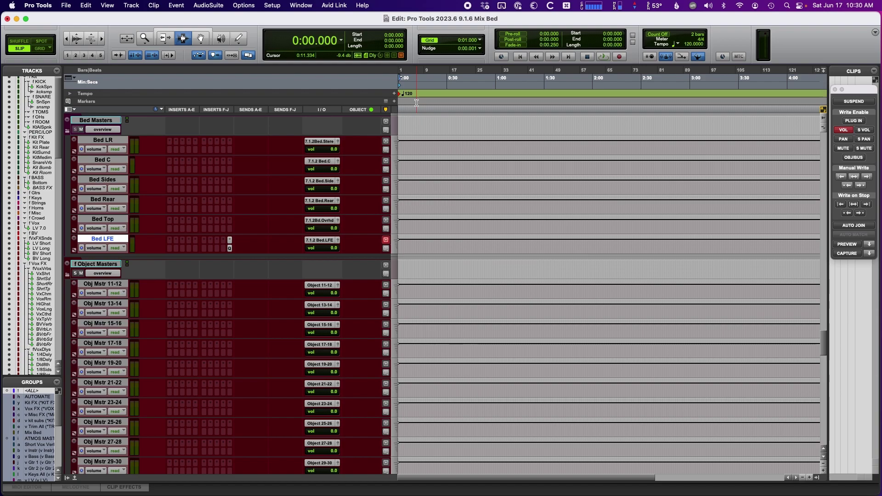